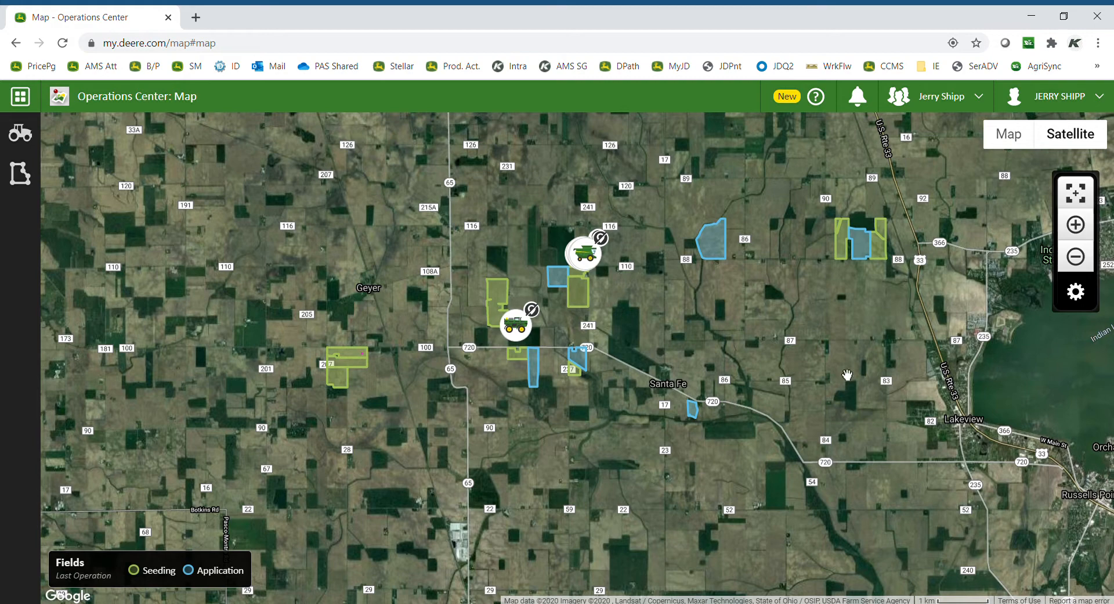
# Step: Open the Agrian Prescription Creator from the details of field 89 on the map
pyautogui.click(722, 253)
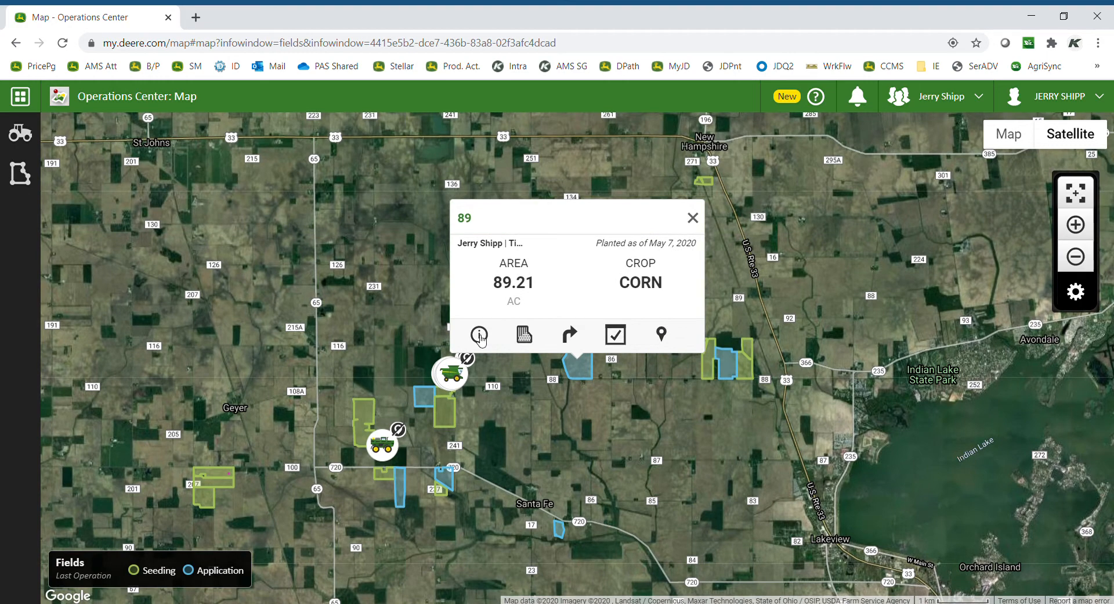
pyautogui.click(479, 334)
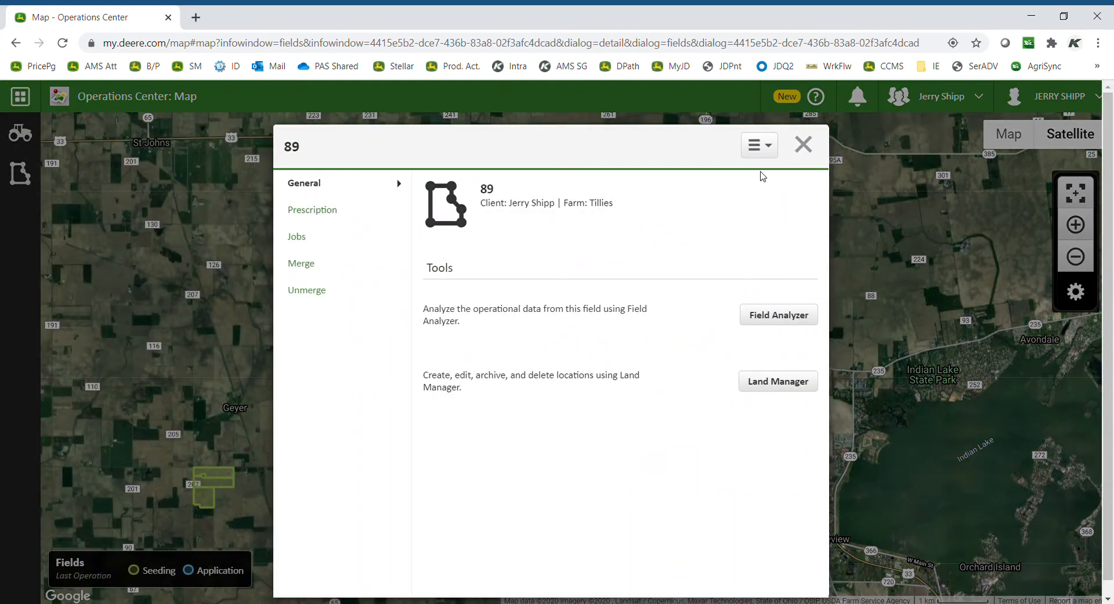
pyautogui.click(760, 145)
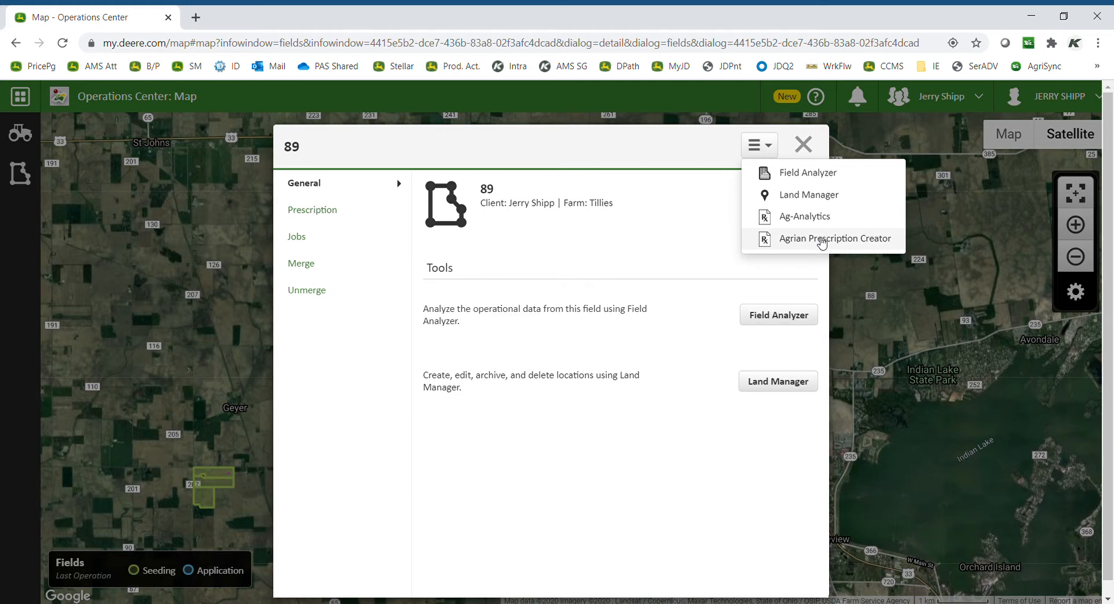
pyautogui.click(822, 241)
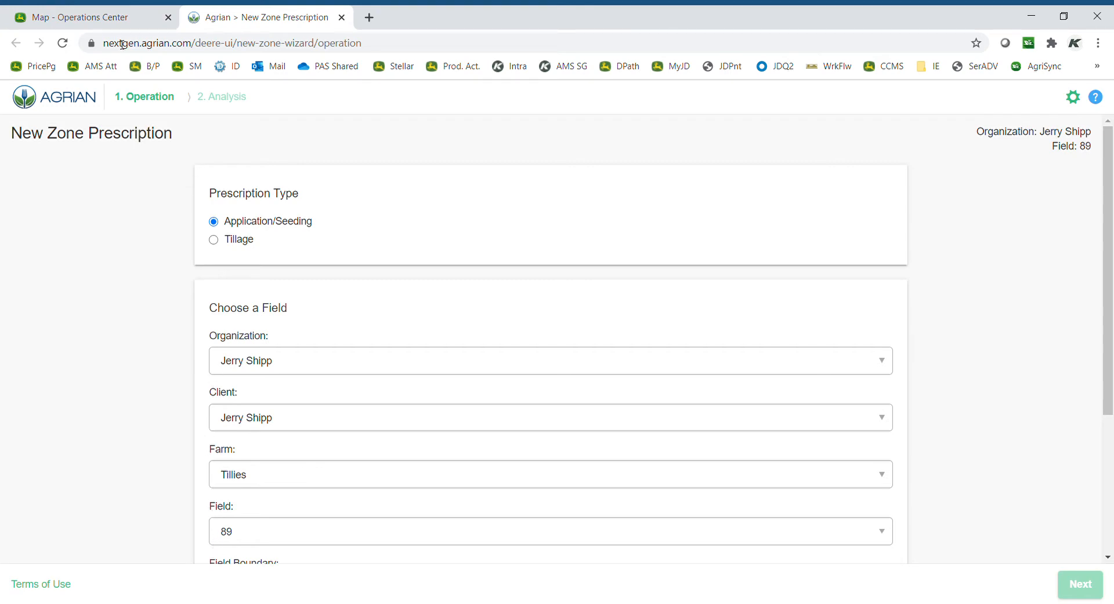
# Step: Return to the Operations Center map, close the details of field 89 and look through the available tools
pyautogui.click(97, 24)
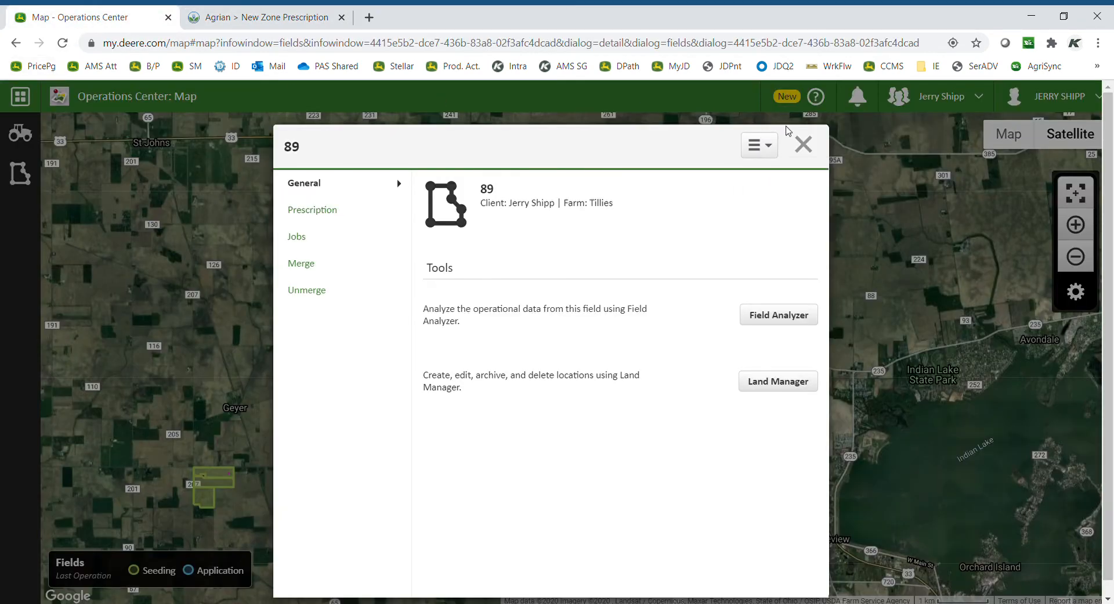
pyautogui.click(804, 143)
pyautogui.click(21, 100)
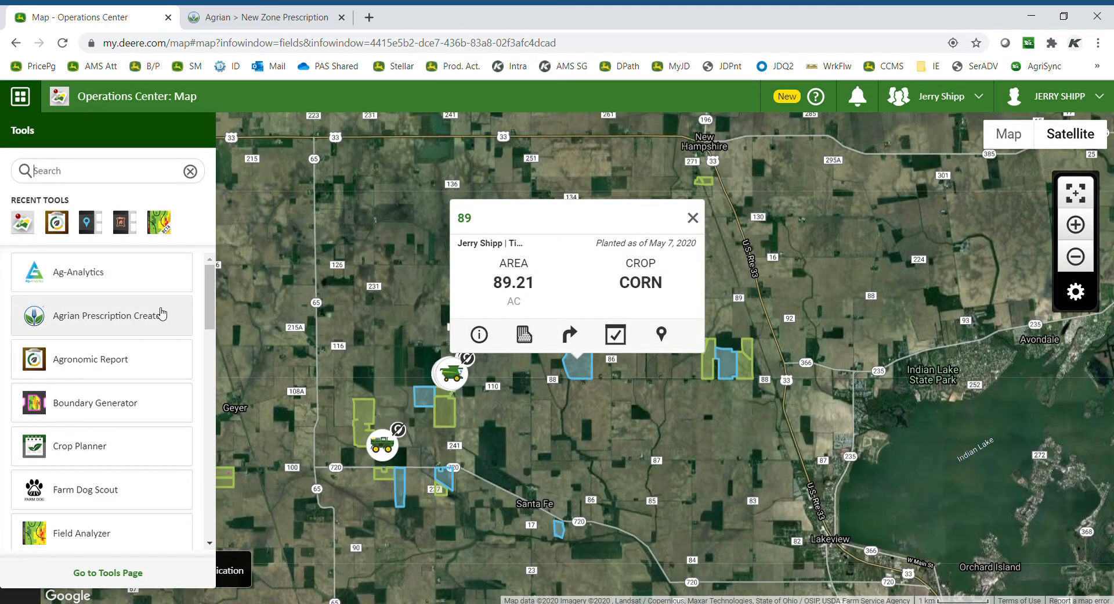
pyautogui.click(526, 337)
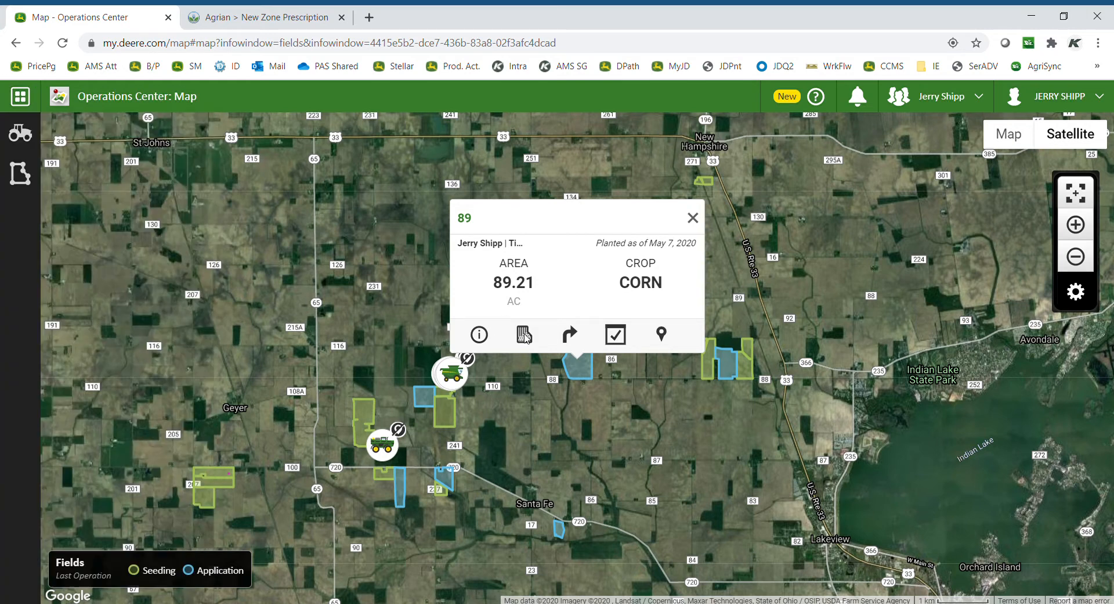
# Step: Open field 89 in Field Analyzer and try launching the Agrian Prescription Creator from there
pyautogui.click(525, 336)
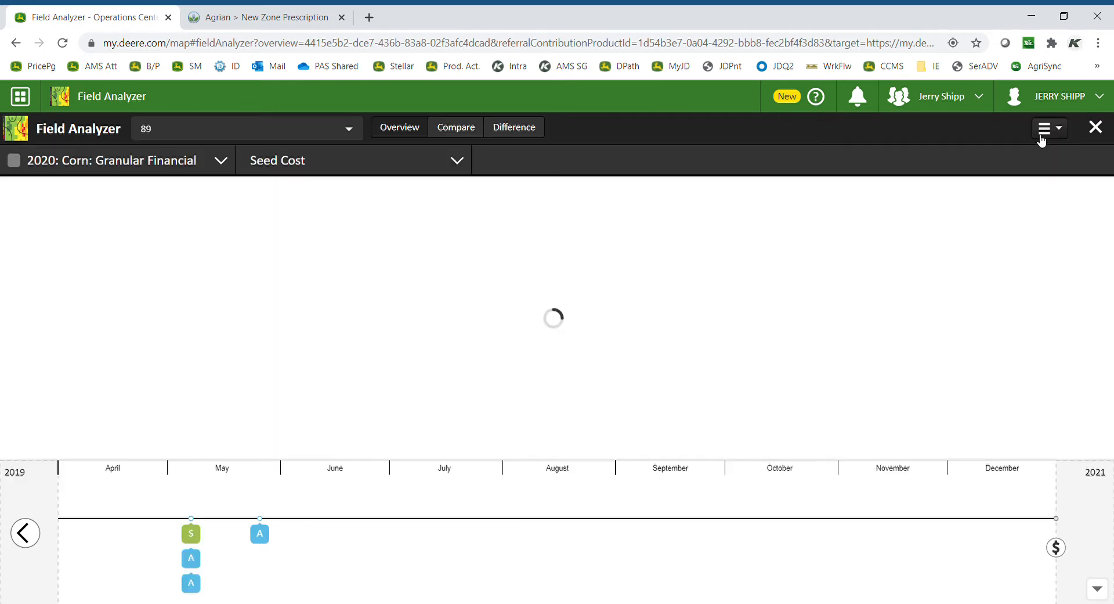
pyautogui.click(1050, 133)
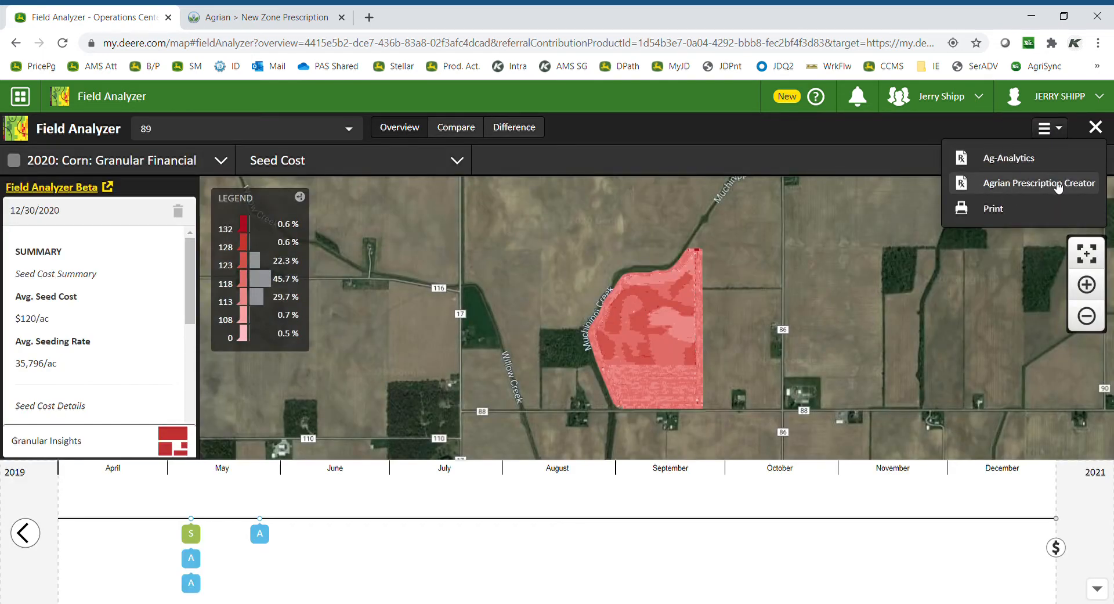
pyautogui.click(1059, 186)
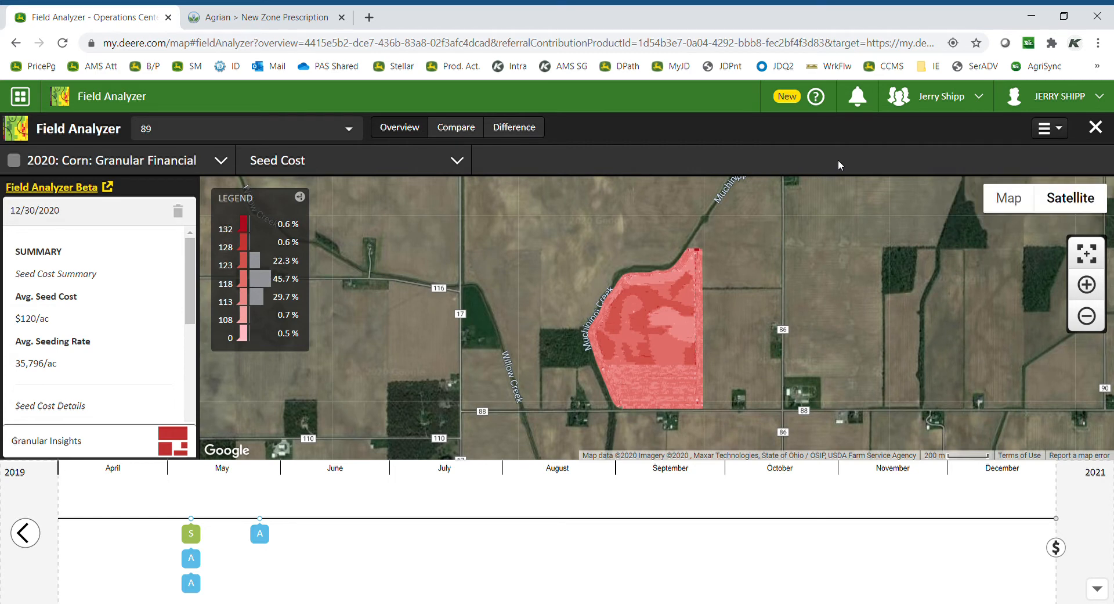
# Step: Switch to Agrian's New Zone Prescription form and choose 2013 as the field boundary
pyautogui.click(233, 23)
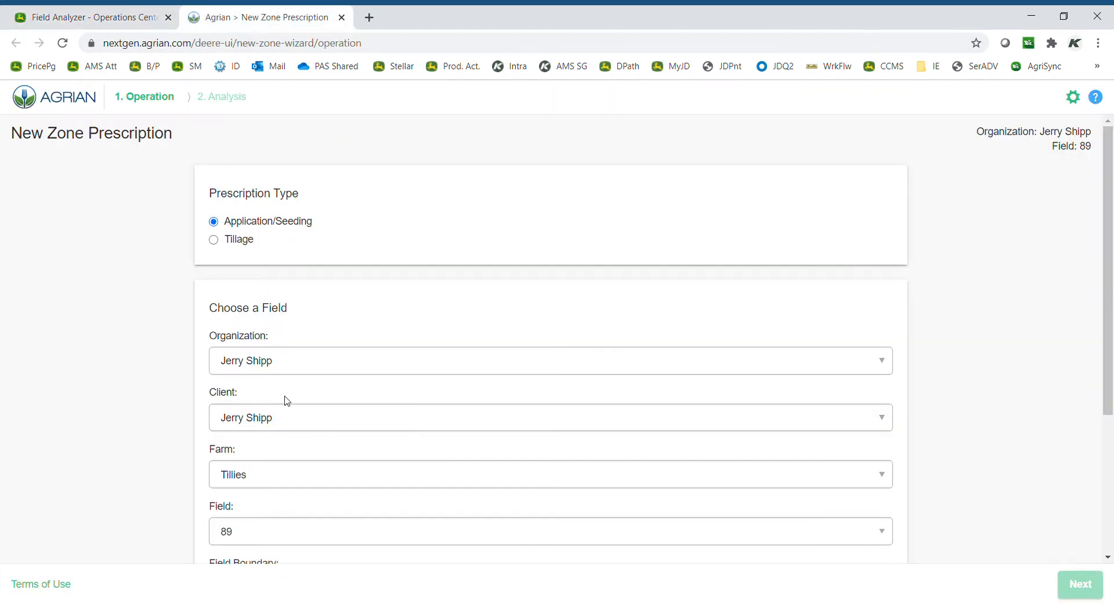
pyautogui.scroll(-1, 1108, 232)
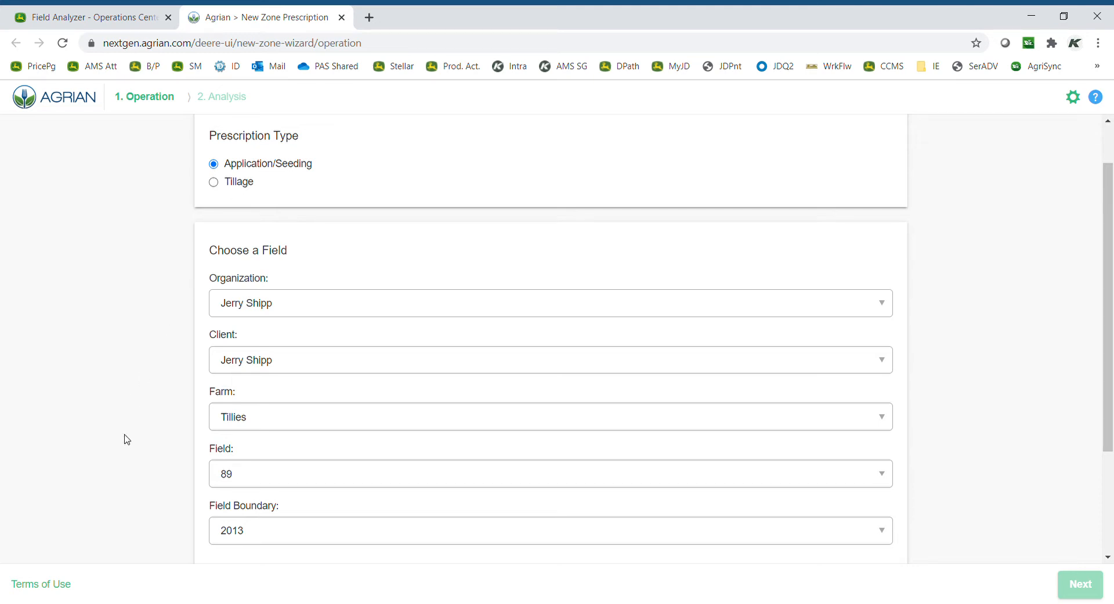
pyautogui.scroll(-2, 127, 439)
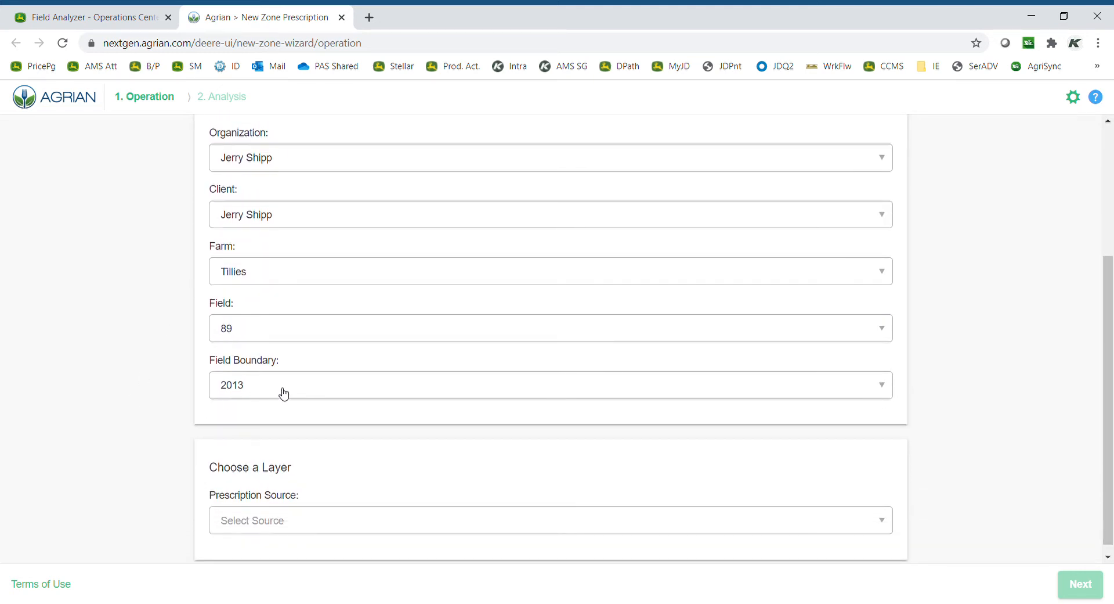
pyautogui.click(286, 393)
pyautogui.click(280, 435)
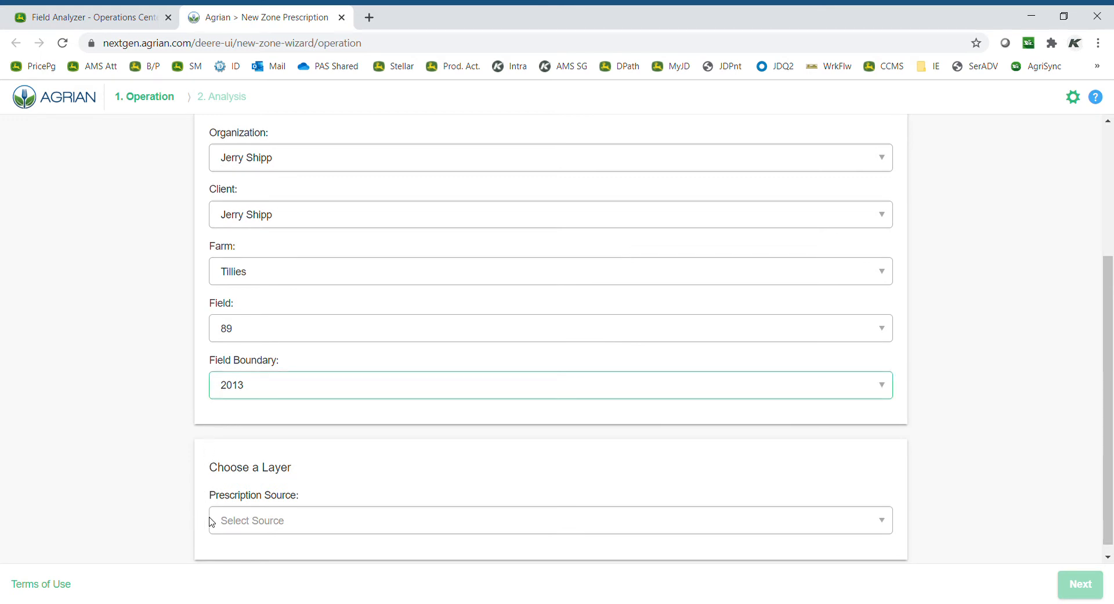
pyautogui.scroll(-1, 1112, 409)
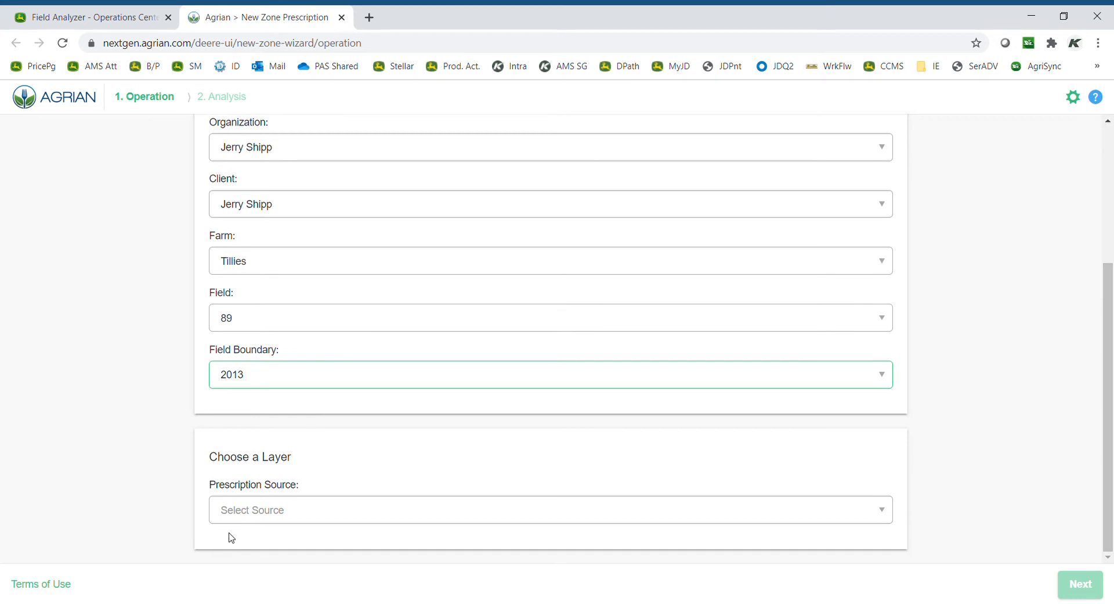
# Step: Choose Average Yield as the prescription source for the layer
pyautogui.click(248, 519)
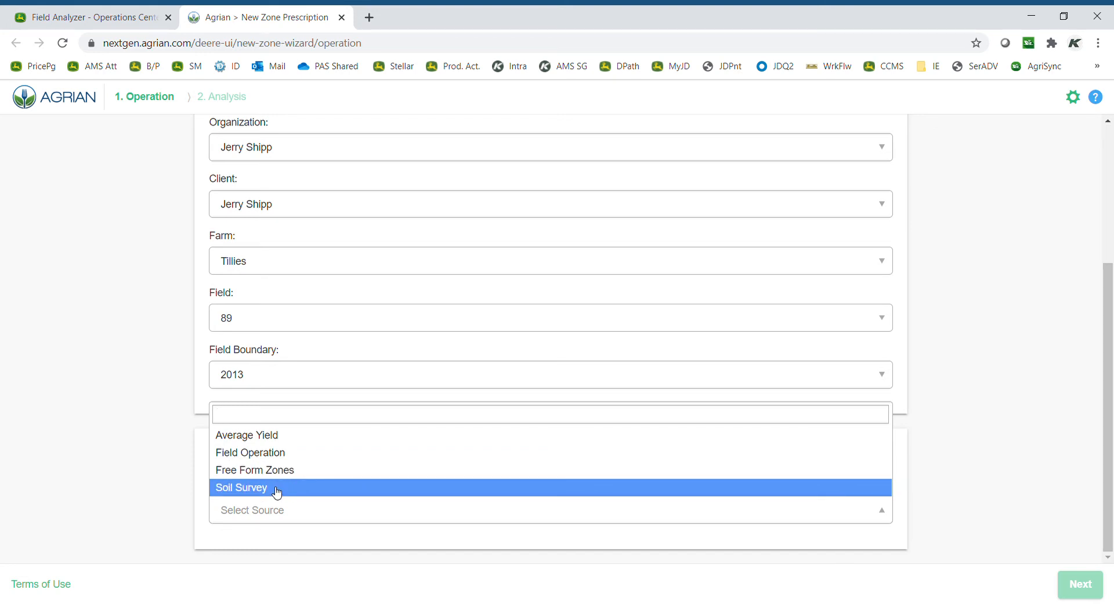
pyautogui.click(270, 438)
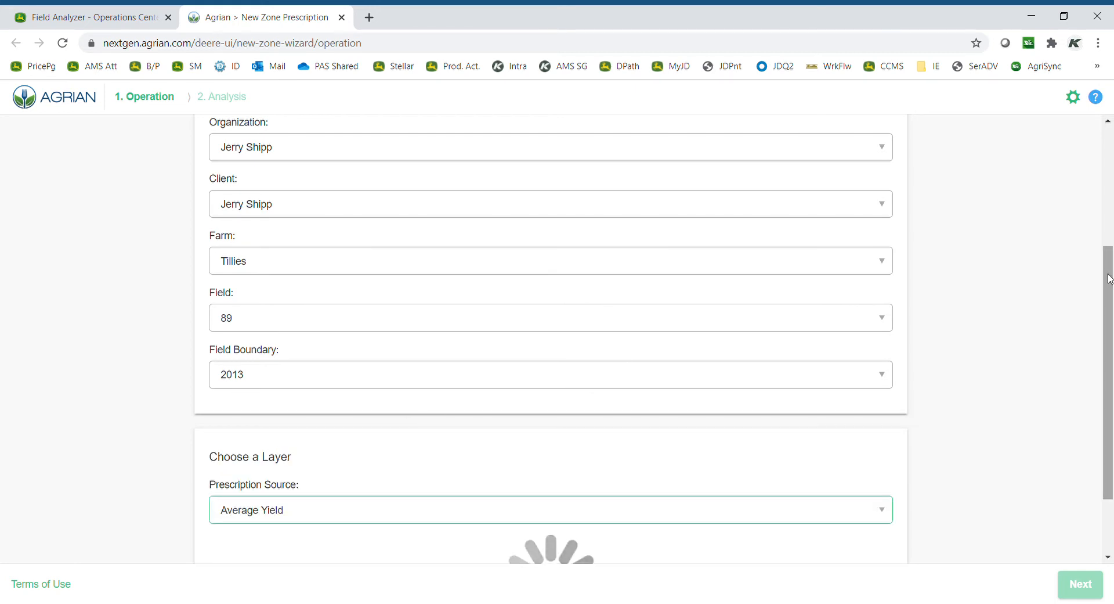
pyautogui.moveTo(1111, 277); pyautogui.dragTo(1113, 388)
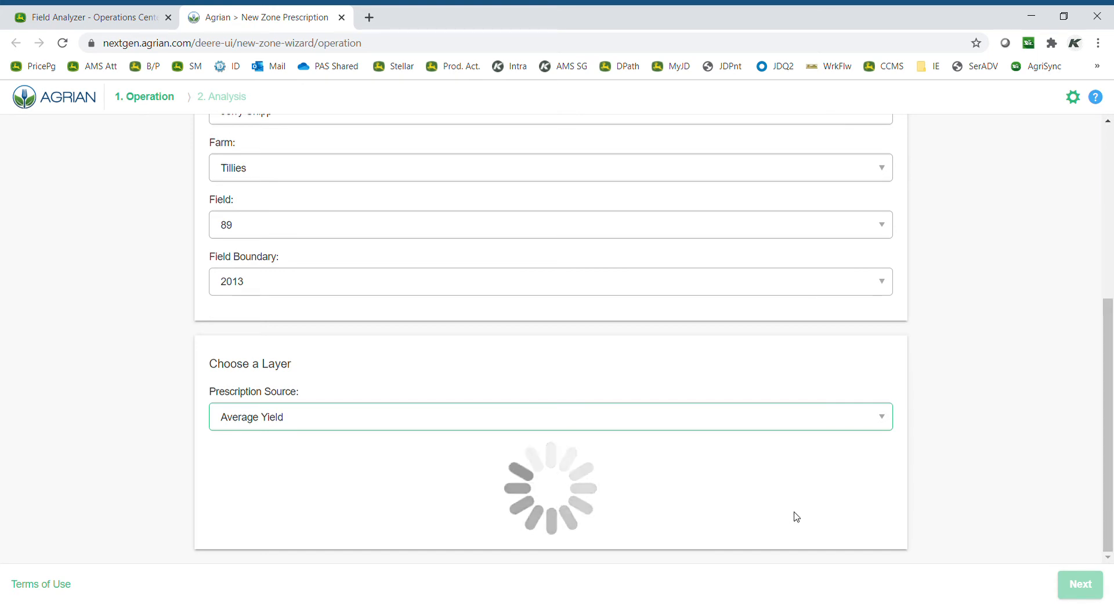
pyautogui.moveTo(1109, 383); pyautogui.dragTo(1109, 450)
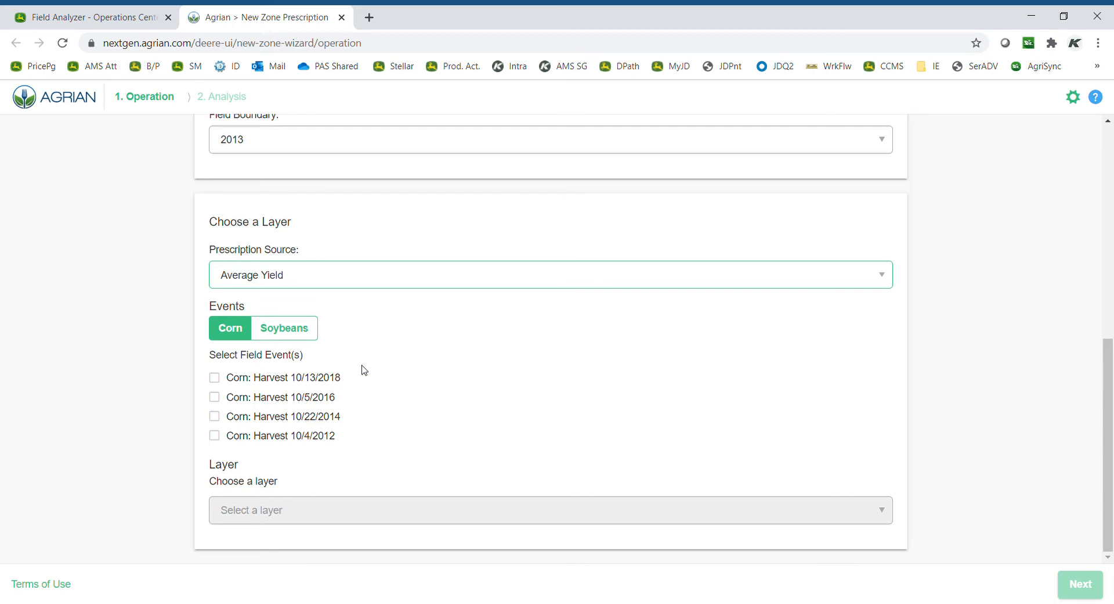
# Step: Include the corn harvest events of 10/13/2018, 10/5/2016, 10/22/2014 and 10/4/2012 in the average yield
pyautogui.click(215, 378)
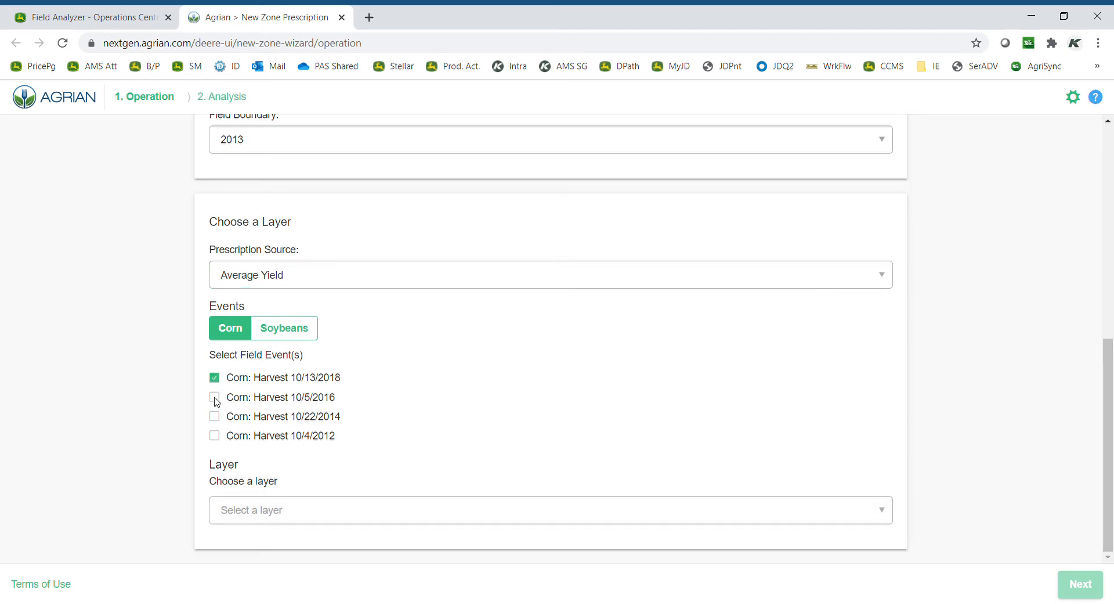
pyautogui.click(214, 397)
pyautogui.click(215, 416)
pyautogui.click(214, 436)
# Step: Choose Harvest Yield as the layer and proceed to the zone analysis
pyautogui.click(385, 514)
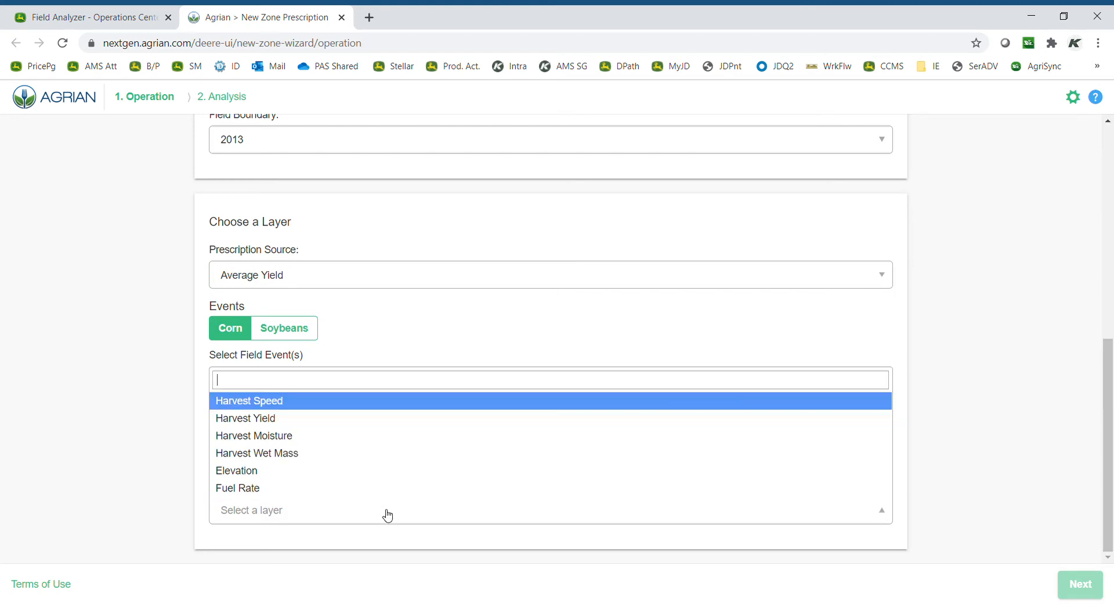
pyautogui.click(269, 419)
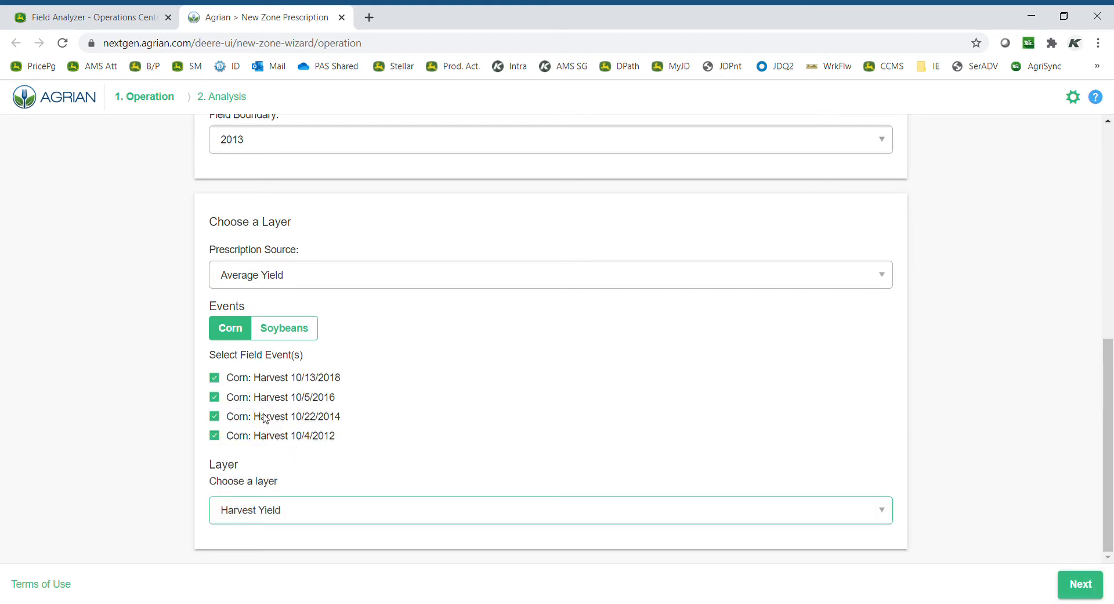
pyautogui.click(358, 521)
pyautogui.click(358, 521)
pyautogui.click(1077, 588)
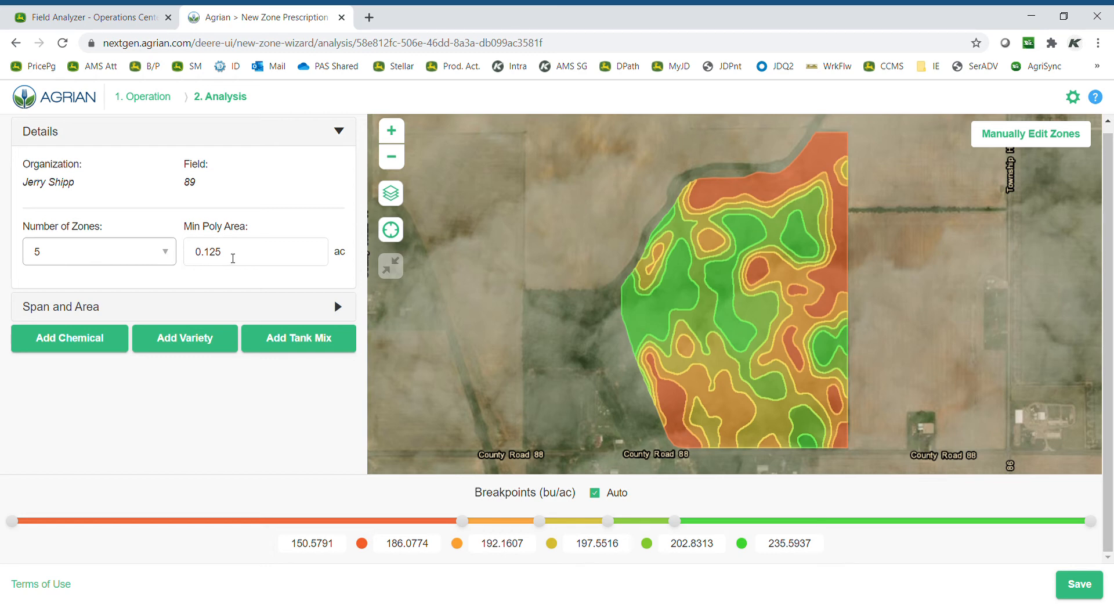
# Step: Set the number of zones to 5 and add the variety 6579VT2 (114 day) to the prescription
pyautogui.click(167, 258)
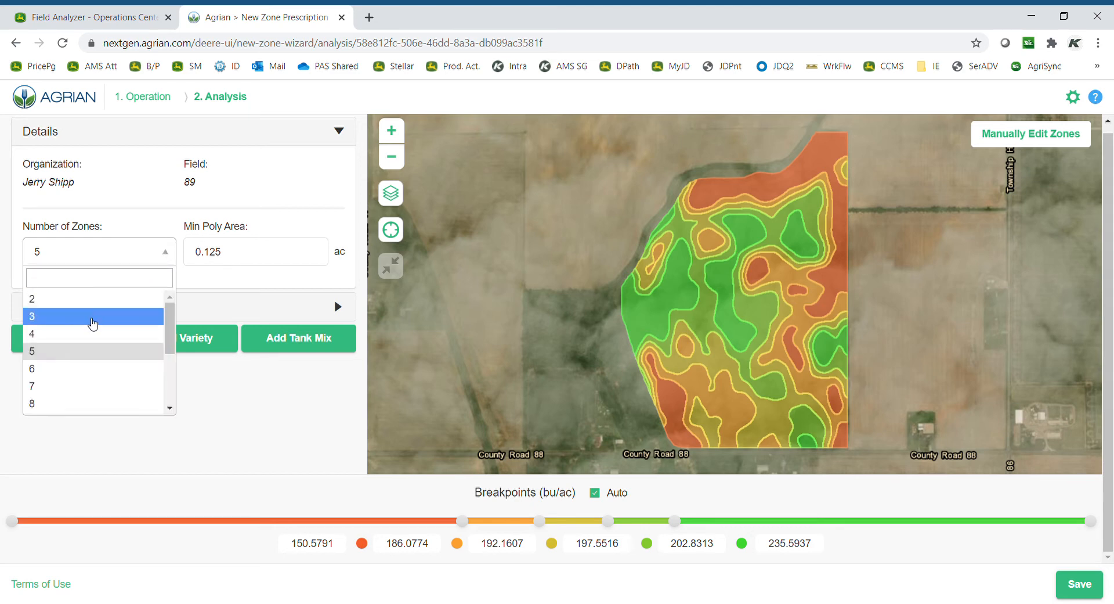
pyautogui.click(88, 355)
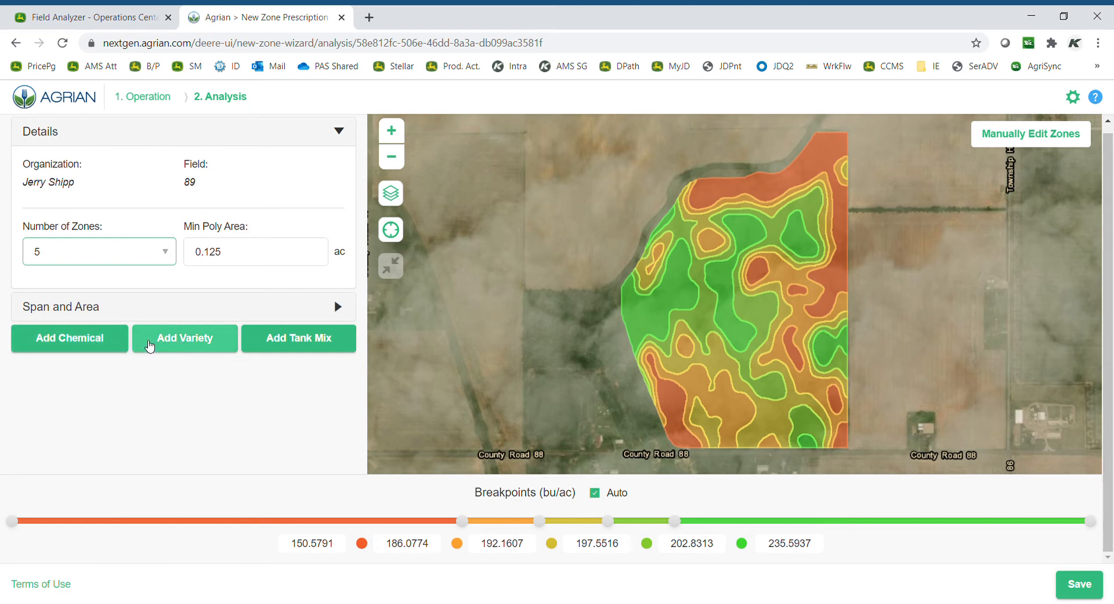
pyautogui.click(187, 340)
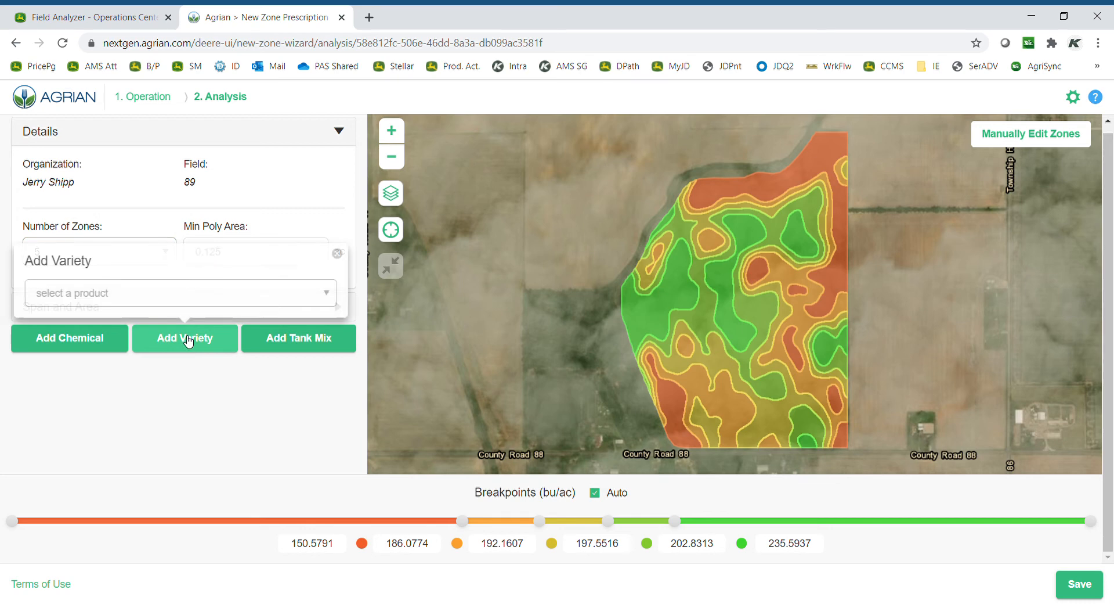
pyautogui.click(200, 302)
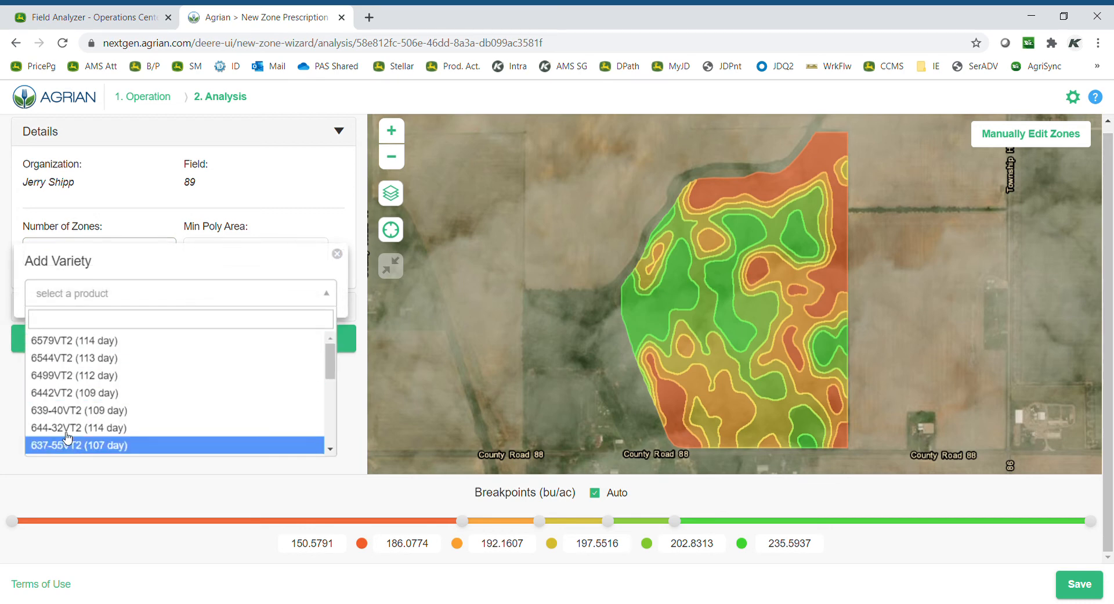
pyautogui.click(87, 341)
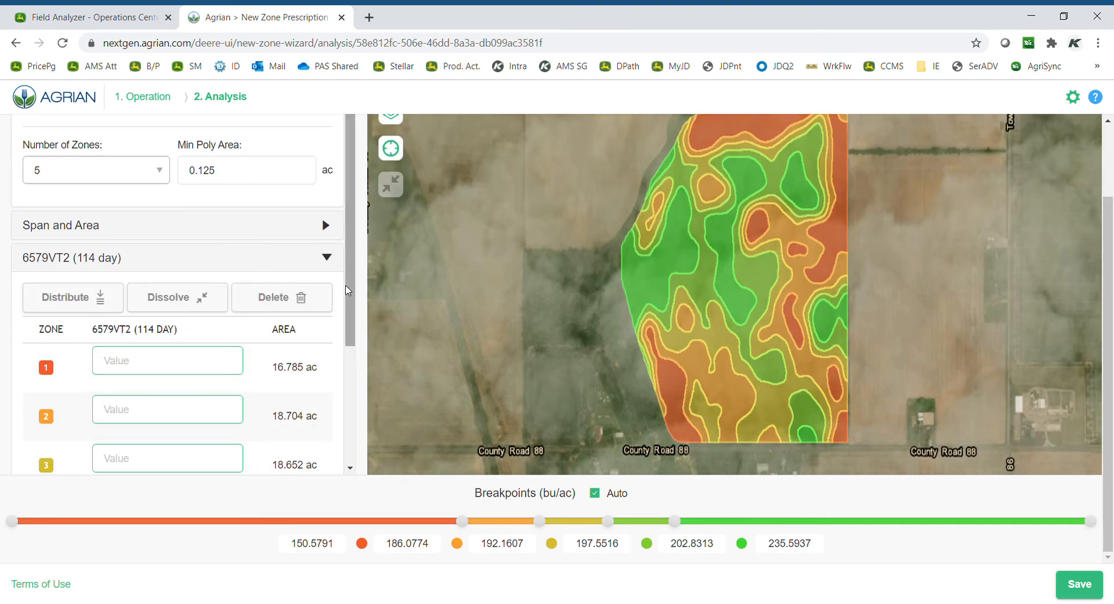
# Step: Enter a rate of 32000 for zone 1 of the 6579VT2 (114 day) variety
pyautogui.scroll(-2, 351, 290)
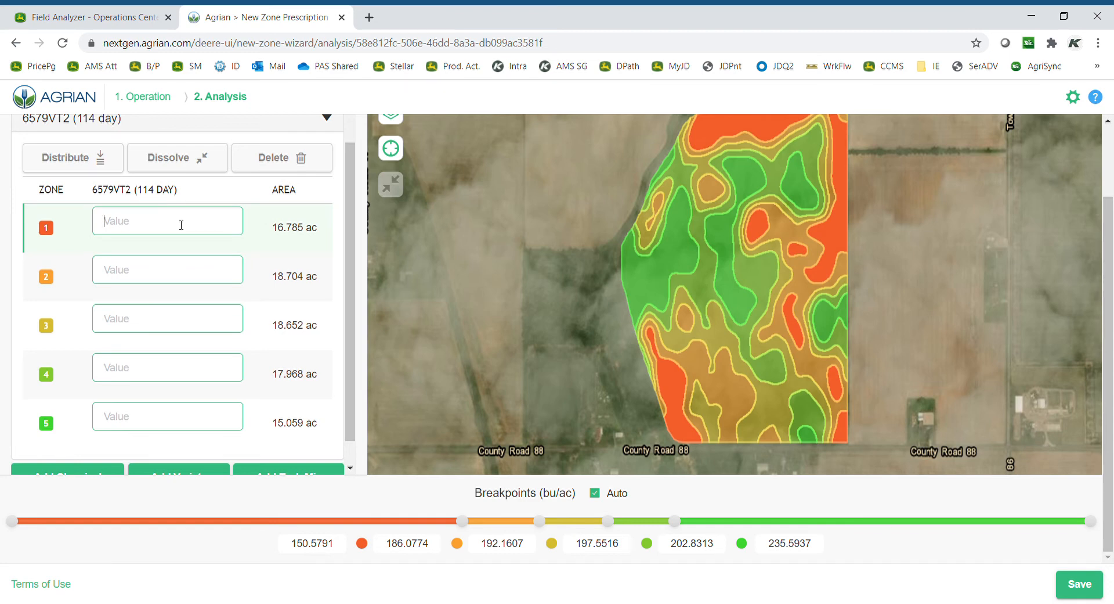
pyautogui.write('32000')
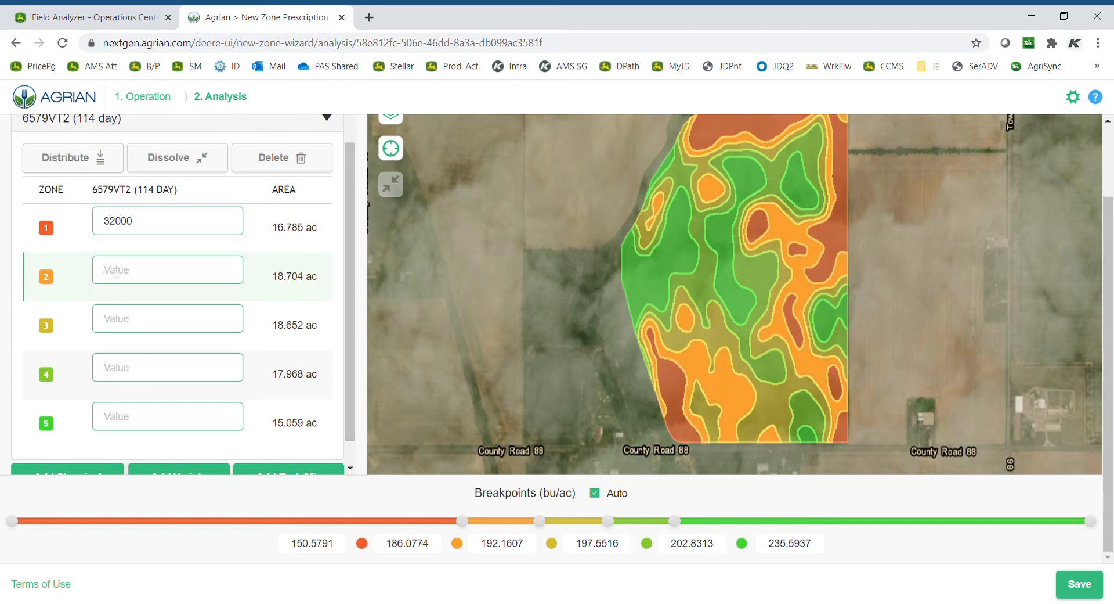
pyautogui.click(137, 263)
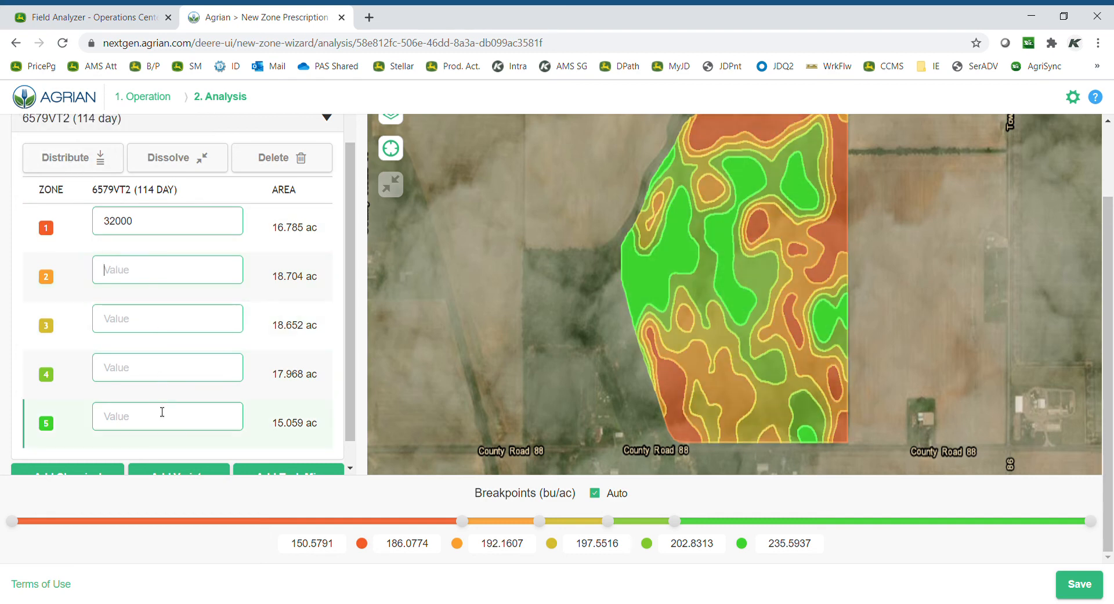
# Step: Distribute the 6579VT2 (114 day) rates across the five zones from 32000 to 36000, replacing the existing column values
pyautogui.click(73, 157)
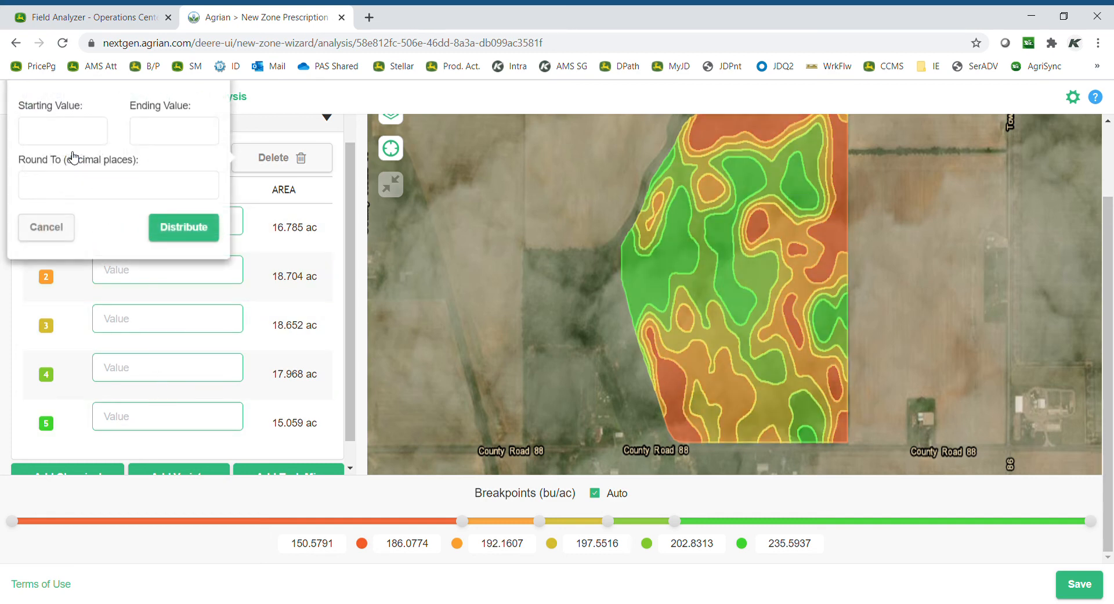
pyautogui.click(68, 137)
pyautogui.write('32000')
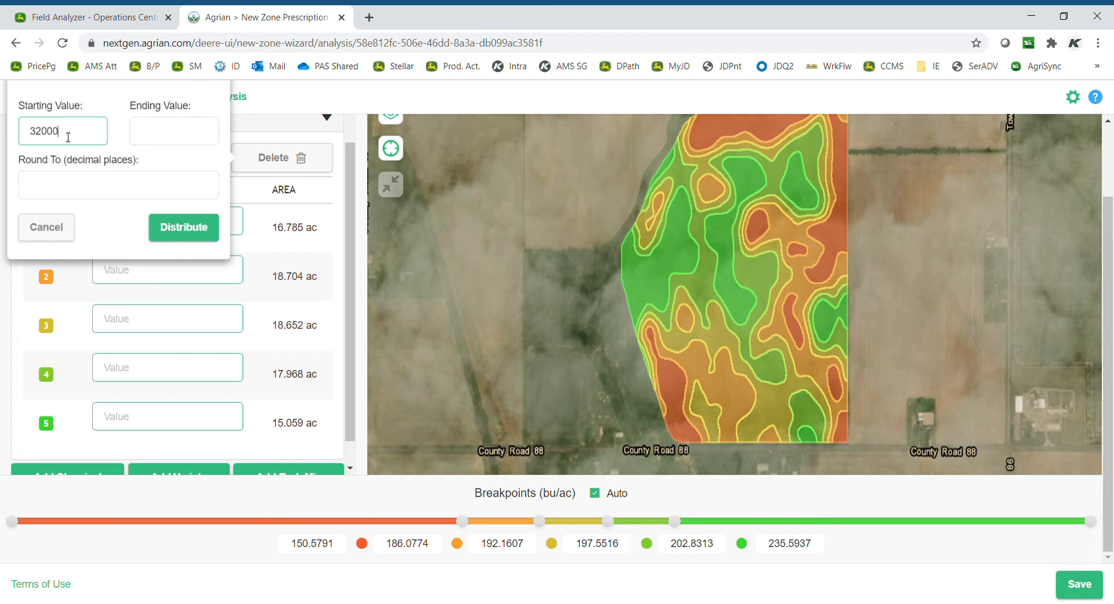
pyautogui.click(164, 139)
pyautogui.write('36')
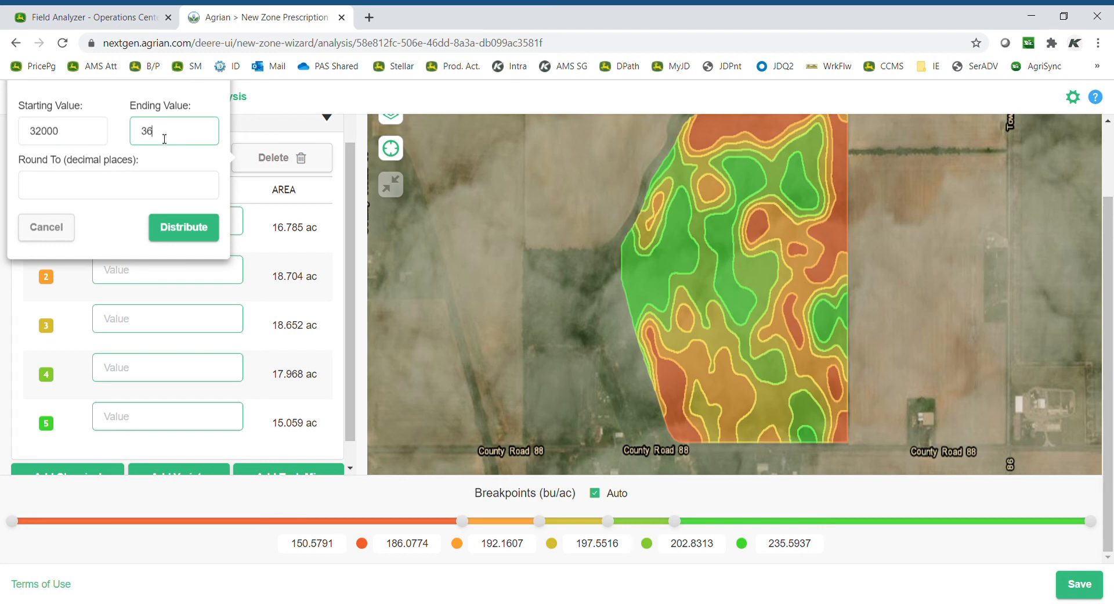
pyautogui.write('000')
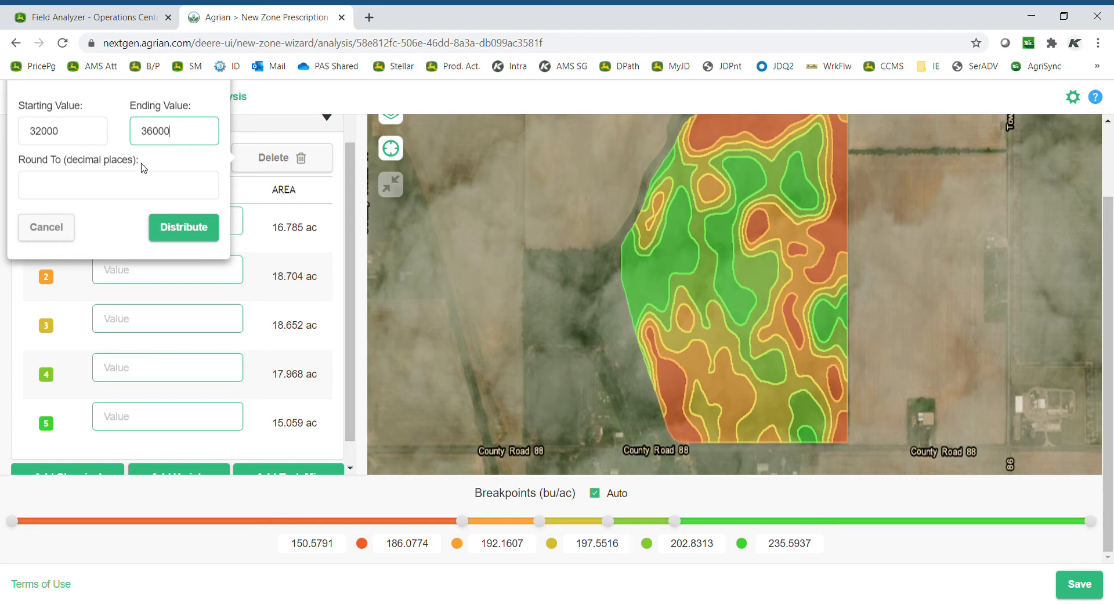
pyautogui.click(170, 227)
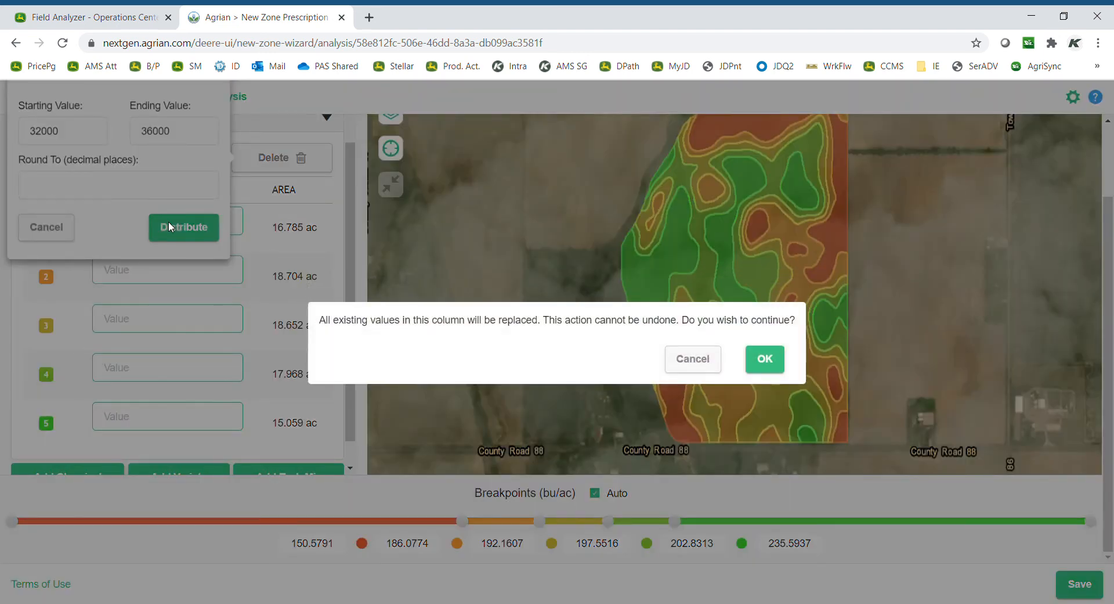
pyautogui.click(766, 360)
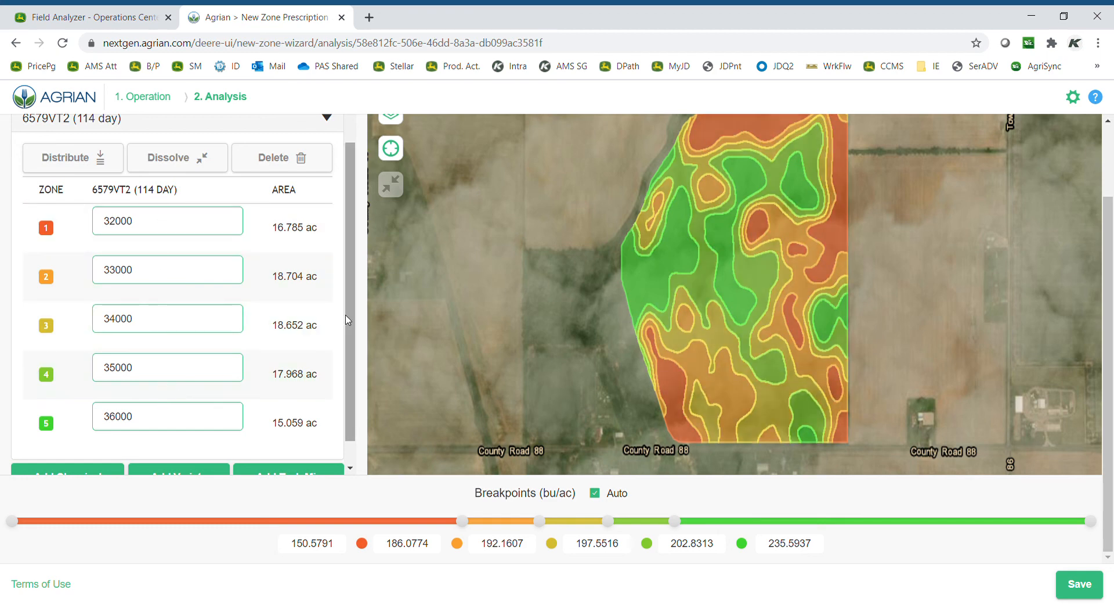
# Step: Examine the acreage of zones 1 to 3 against their distributed seeding rates in the variety table
pyautogui.scroll(-1, 354, 322)
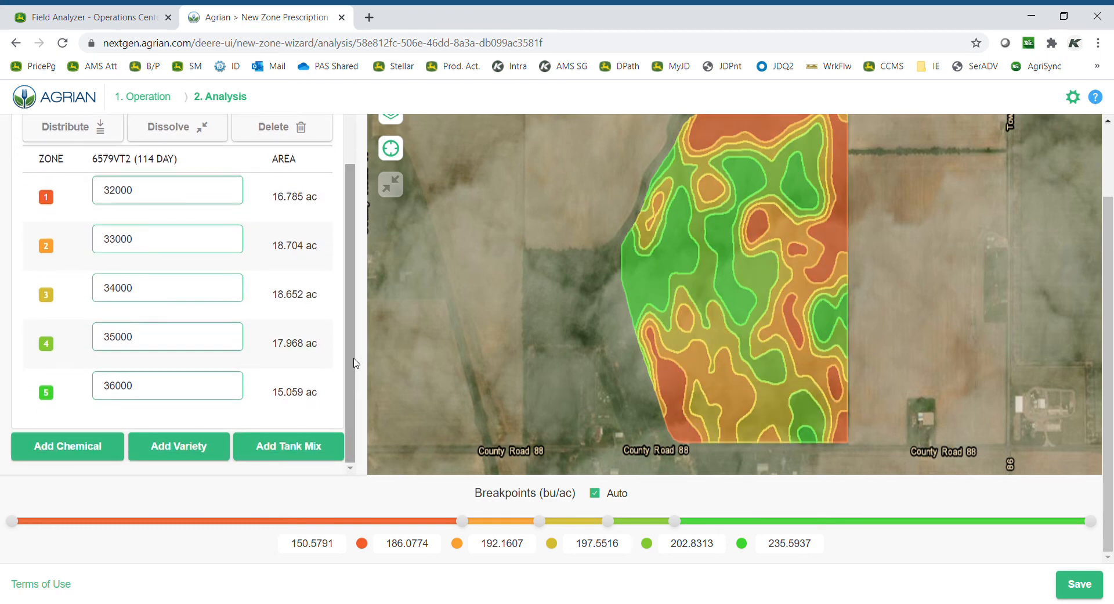
pyautogui.scroll(1, 348, 360)
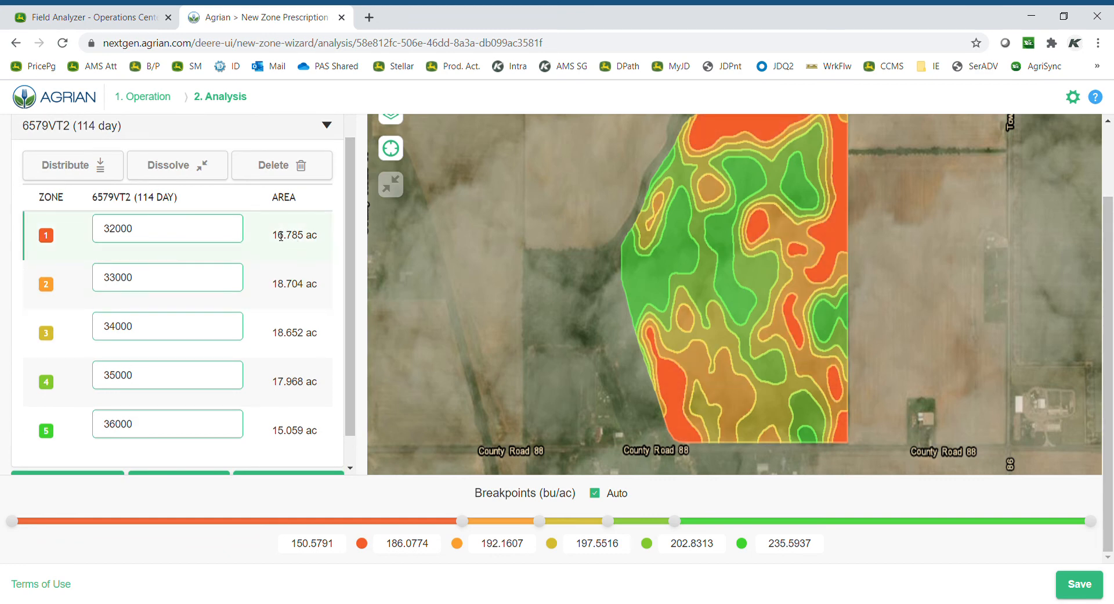
pyautogui.moveTo(273, 235); pyautogui.dragTo(313, 235)
pyautogui.moveTo(271, 285); pyautogui.dragTo(312, 287)
pyautogui.click(272, 335)
pyautogui.moveTo(271, 335); pyautogui.dragTo(312, 339)
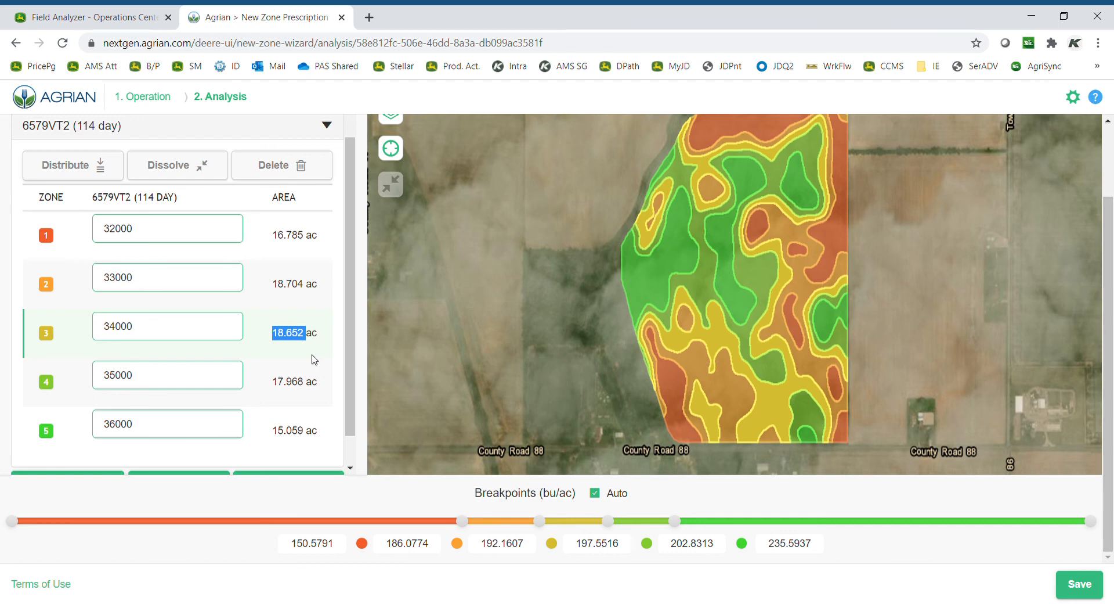
pyautogui.moveTo(350, 350); pyautogui.dragTo(355, 376)
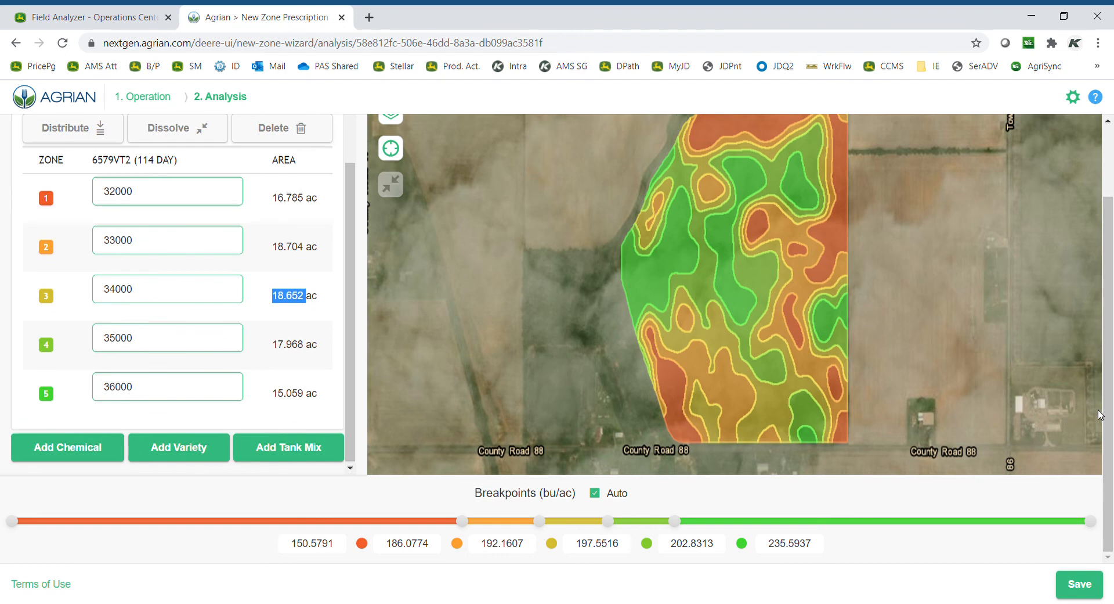
# Step: Save the zone prescription and dismiss the save confirmation
pyautogui.moveTo(1108, 413); pyautogui.dragTo(1113, 339)
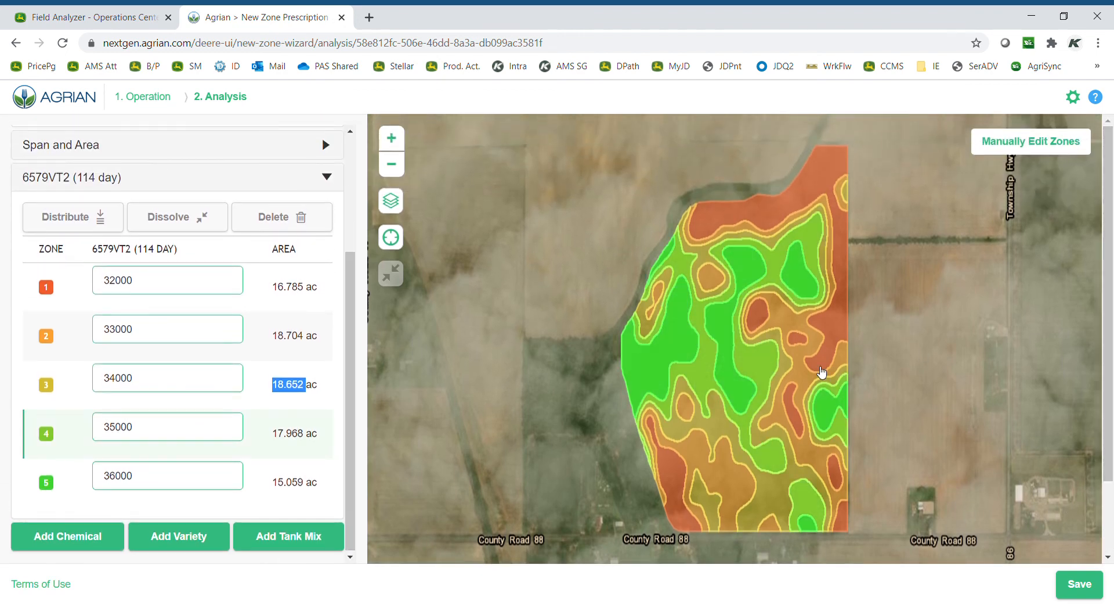
pyautogui.click(1089, 584)
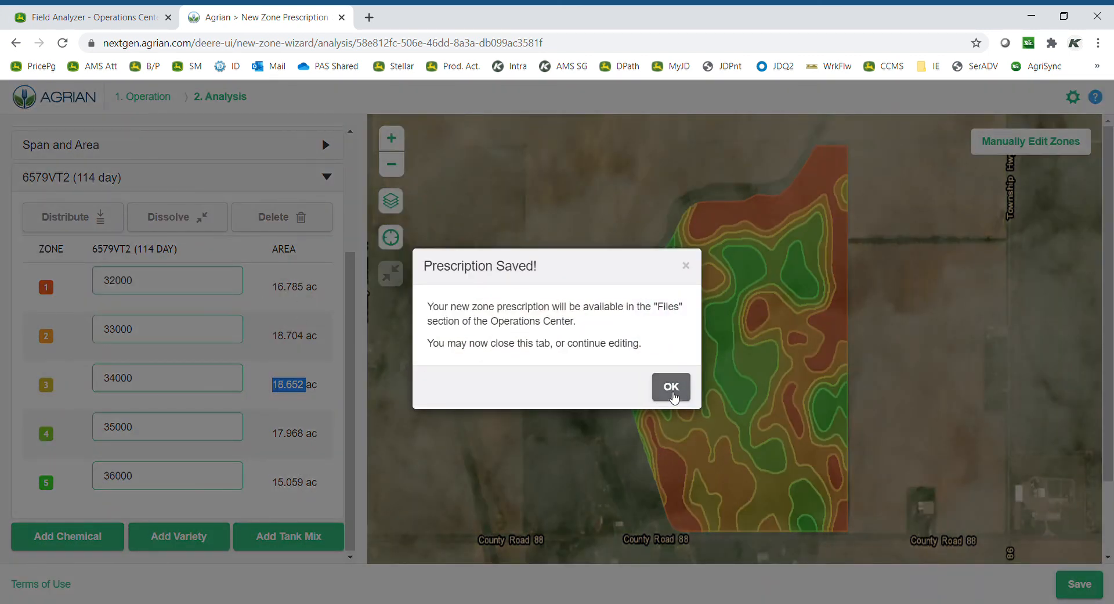
pyautogui.click(671, 385)
# Step: Switch to Operations Center, open Files Manager and select the prescription file Tillies_89_6579VT2 -114 day-.zip
pyautogui.click(102, 19)
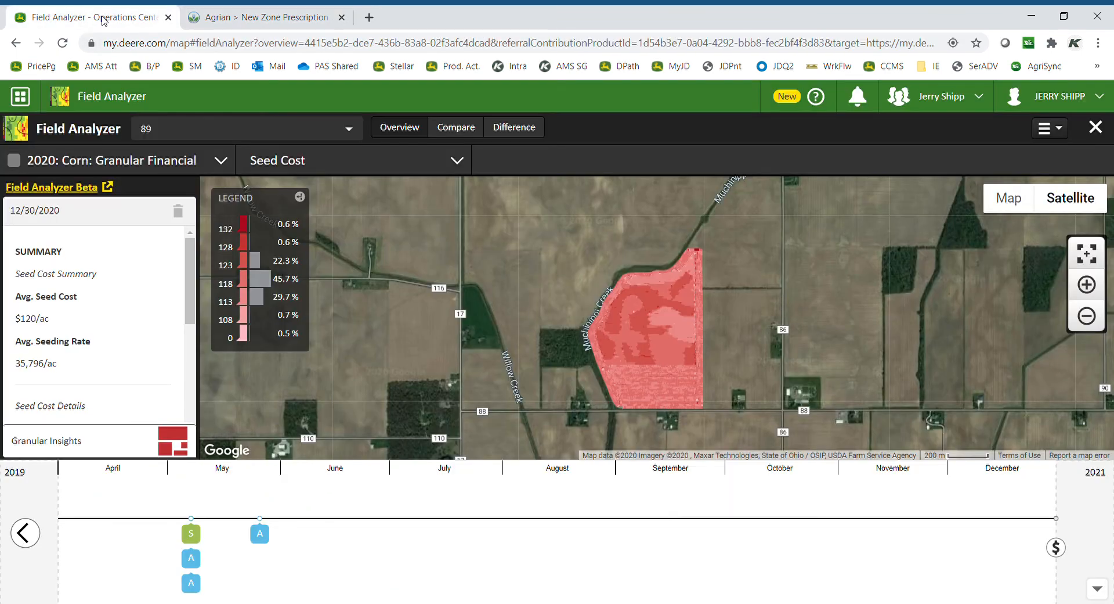
pyautogui.click(21, 96)
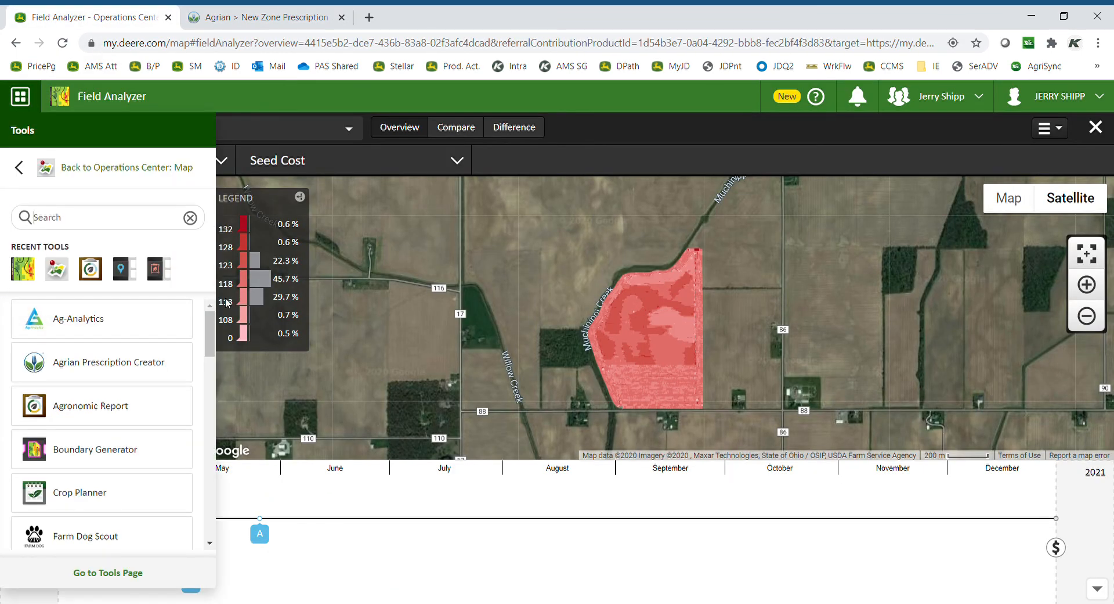
pyautogui.scroll(-1, 213, 335)
pyautogui.scroll(-3, 213, 336)
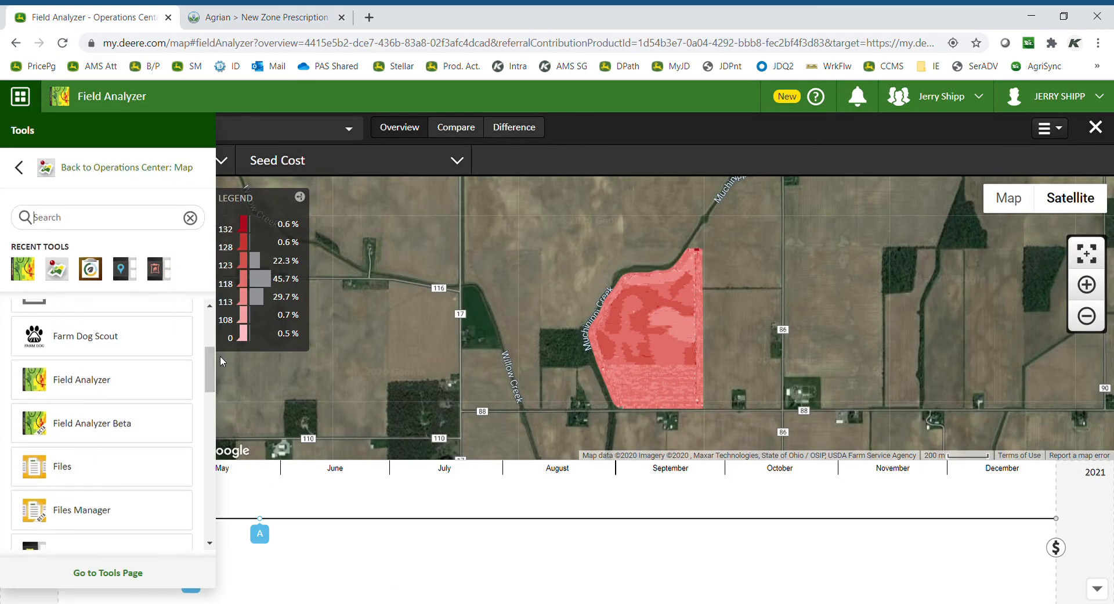
pyautogui.click(100, 509)
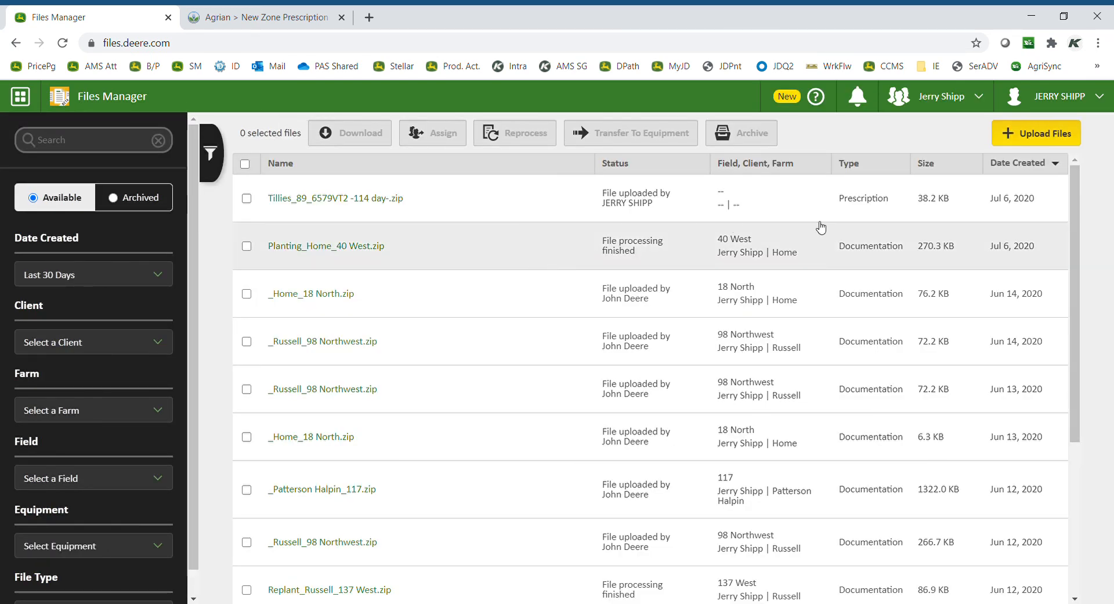
pyautogui.moveTo(891, 200); pyautogui.dragTo(845, 201)
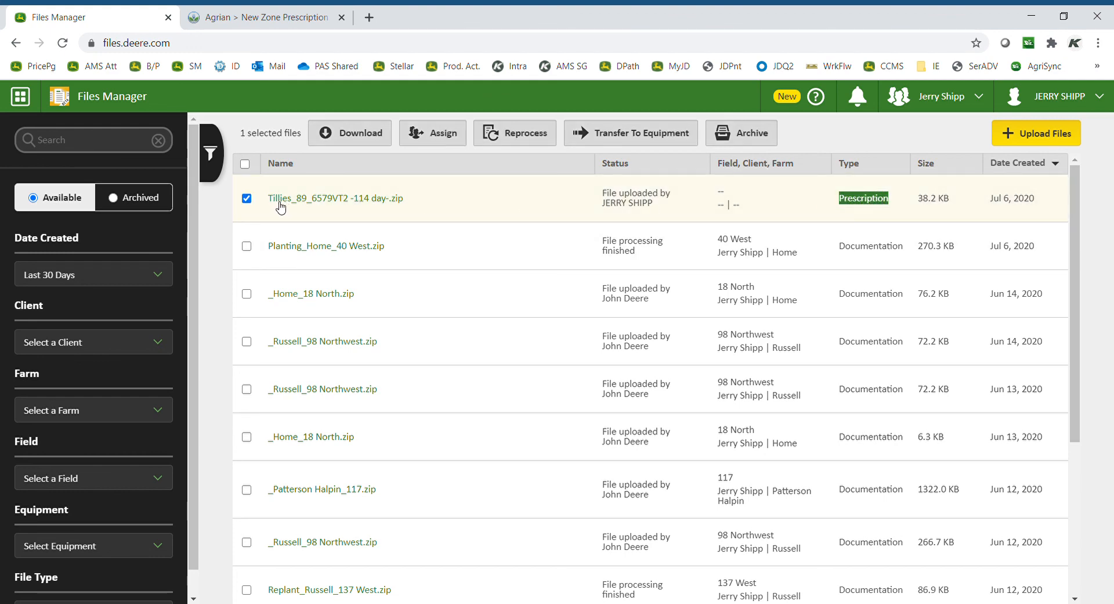